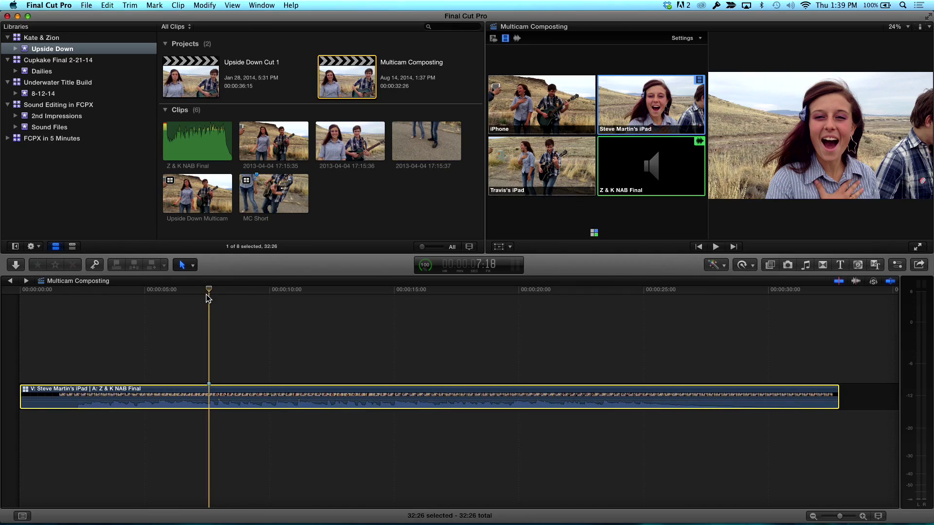
- Scrub through the multicam angles around 7:18 and 23 seconds, ending back at 7:18
{"action": "left_click", "coordinate": [191, 290]}
{"action": "left_click_drag", "start_coordinate": [191, 290], "coordinate": [126, 290]}
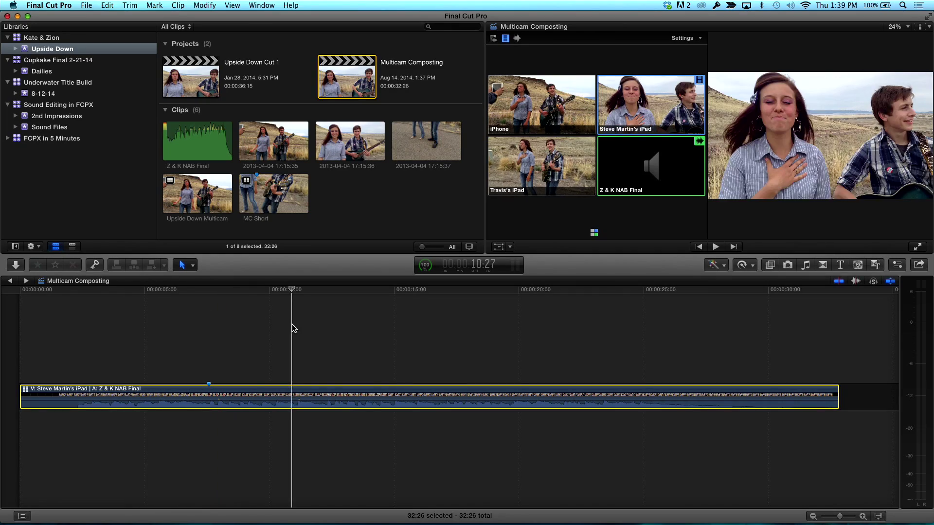
{"action": "left_click_drag", "start_coordinate": [292, 328], "coordinate": [429, 361]}
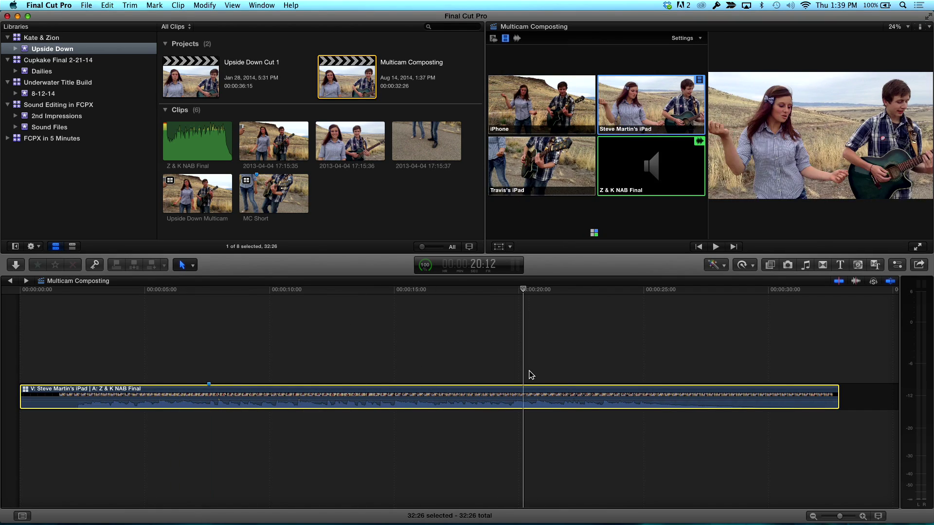
{"action": "left_click_drag", "start_coordinate": [531, 375], "coordinate": [408, 389]}
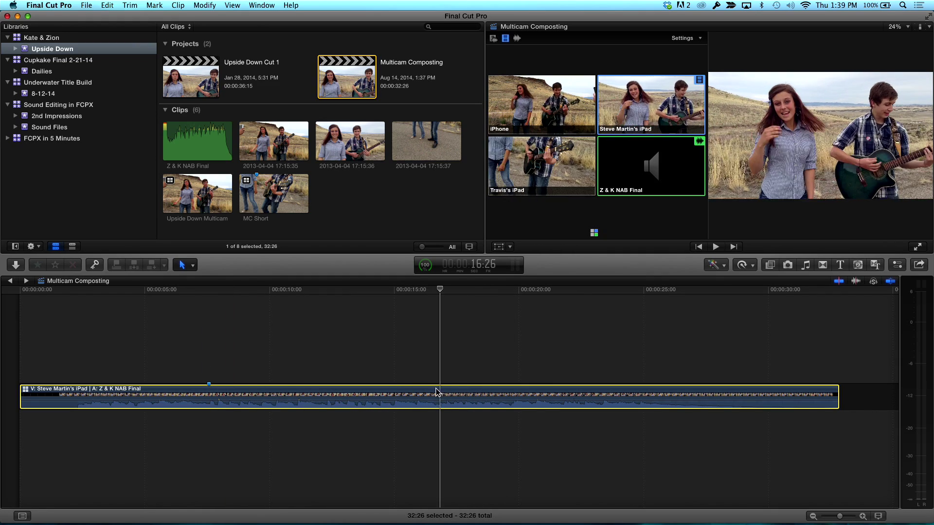
{"action": "left_click_drag", "start_coordinate": [261, 352], "coordinate": [601, 417]}
{"action": "left_click_drag", "start_coordinate": [443, 372], "coordinate": [211, 340]}
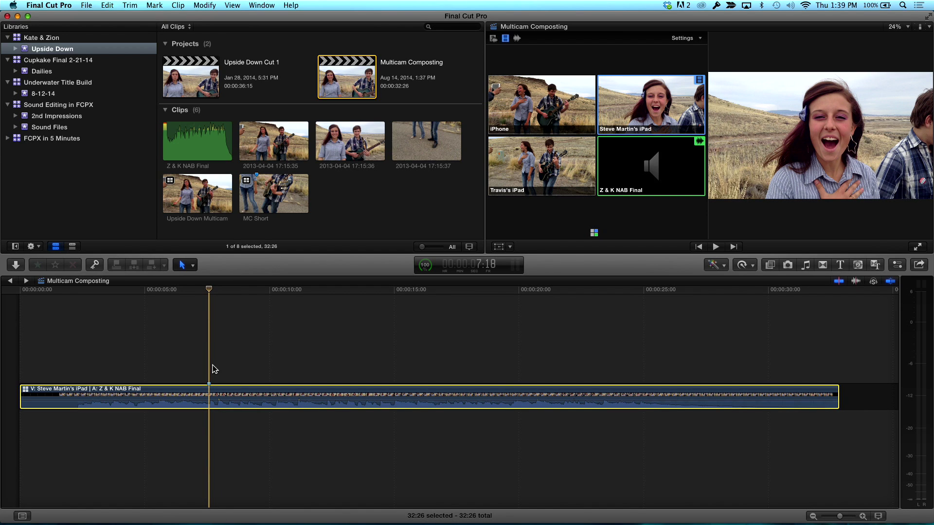
- Switch the multicam clip's active video angle to the other iPad angle
{"action": "right_click", "coordinate": [212, 395]}
{"action": "mouse_move", "coordinate": [235, 377]}
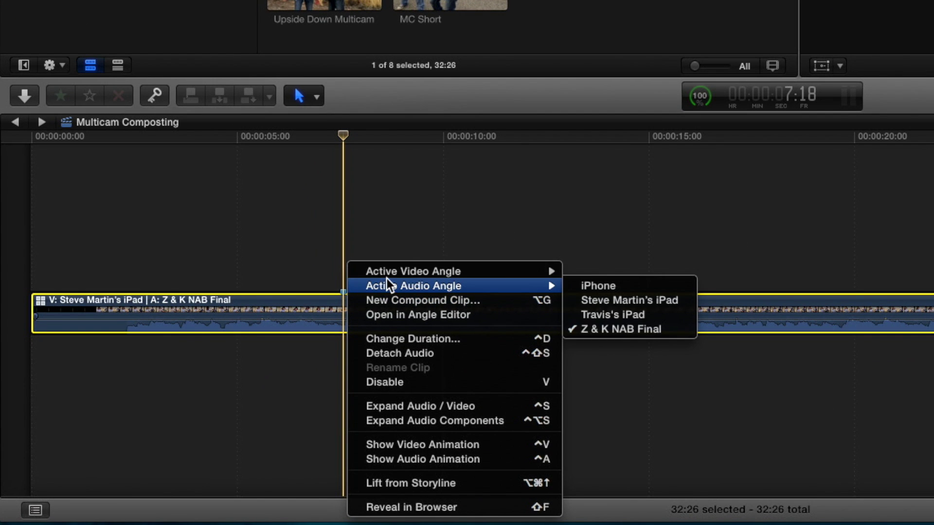
{"action": "mouse_move", "coordinate": [387, 270]}
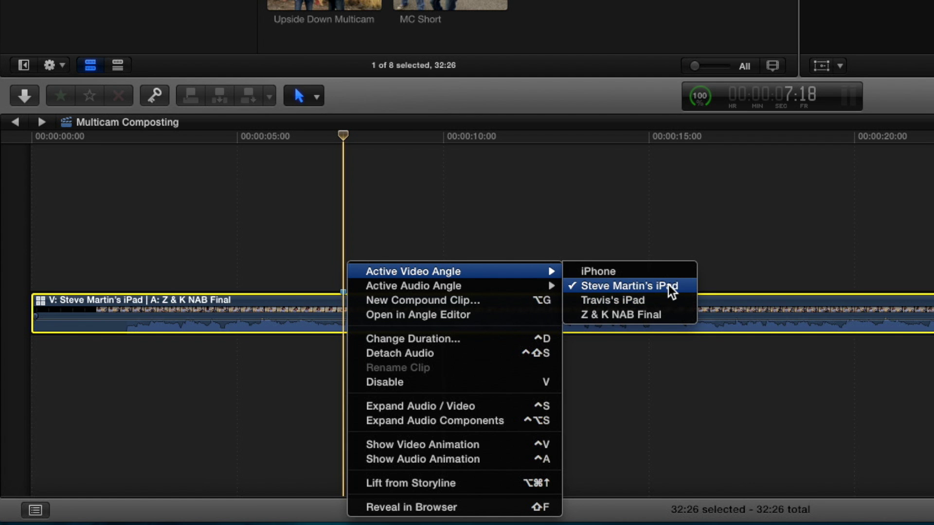
{"action": "left_click", "coordinate": [663, 299]}
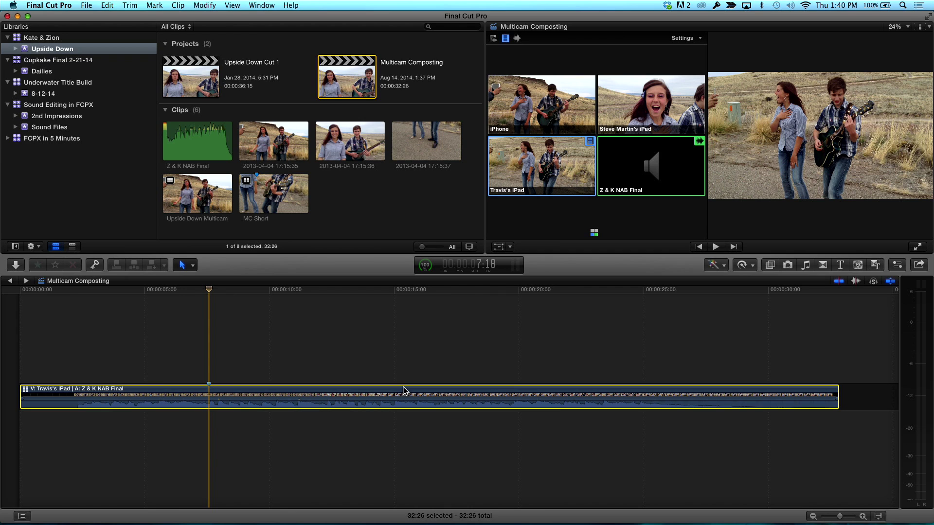
{"action": "right_click", "coordinate": [210, 396]}
{"action": "mouse_move", "coordinate": [237, 374]}
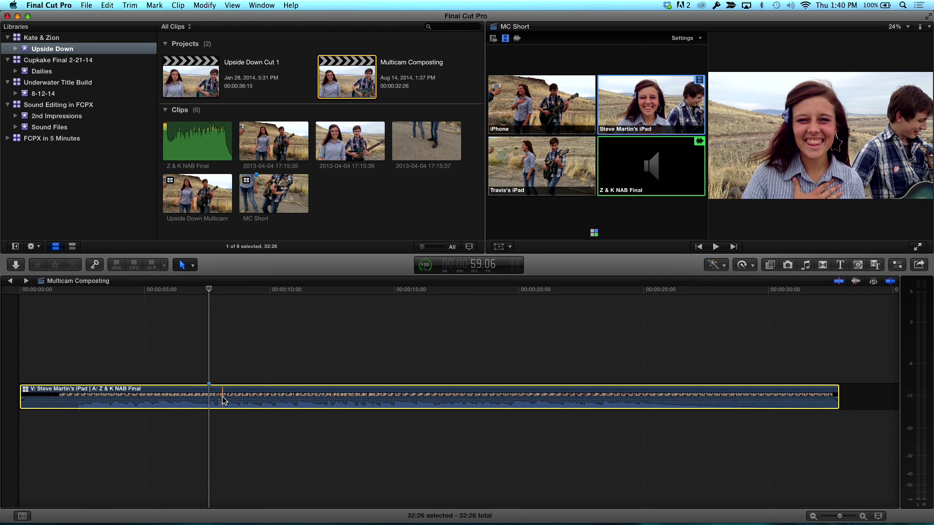
- Turn off skimming and Option-drag two connected copies of the multicam clip above the storyline
{"action": "key", "text": "s"}
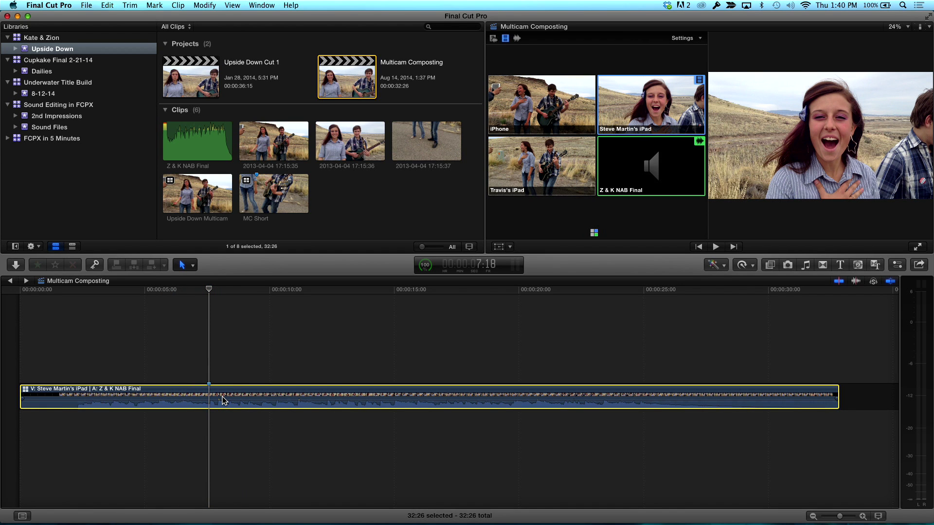
{"action": "left_click_drag", "start_coordinate": [226, 397], "coordinate": [220, 365]}
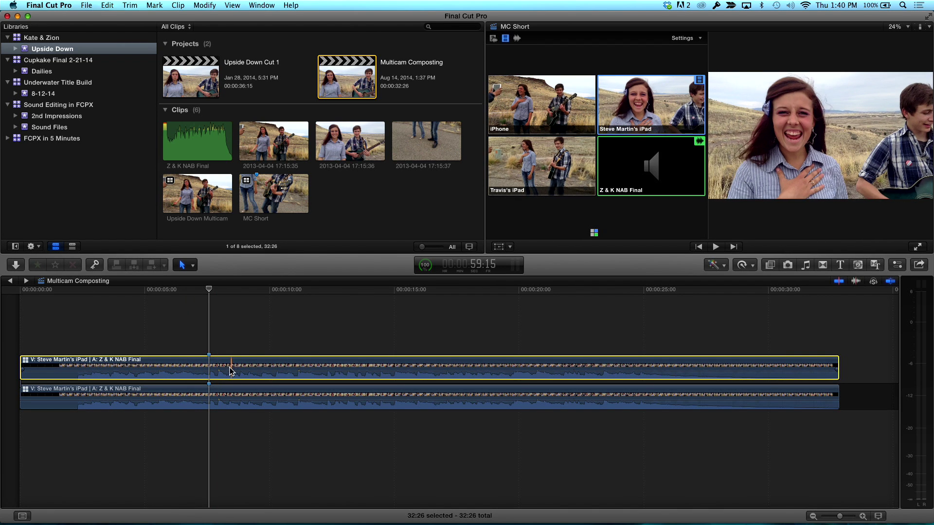
{"action": "left_click_drag", "start_coordinate": [234, 368], "coordinate": [231, 339]}
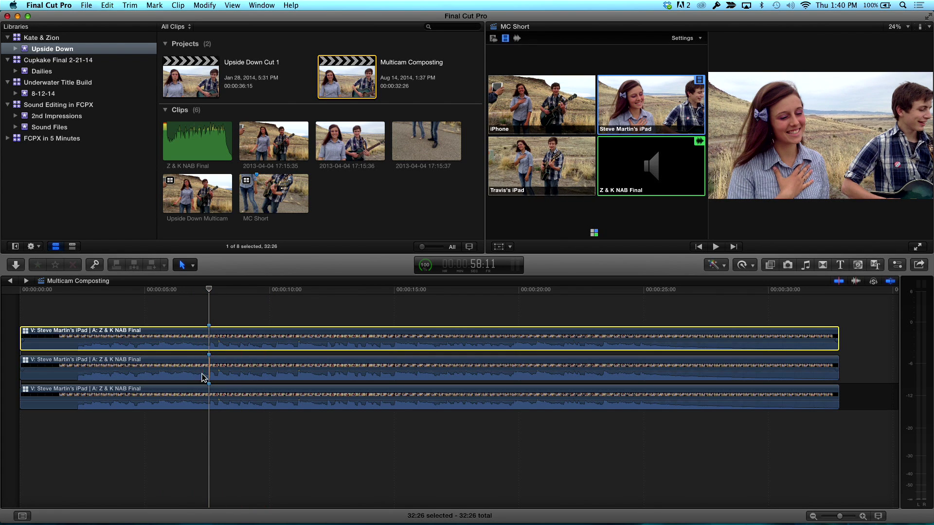
- Pull the top copy's volume line down to -∞ dB, then return the playhead to 7:18
{"action": "left_click", "coordinate": [237, 428]}
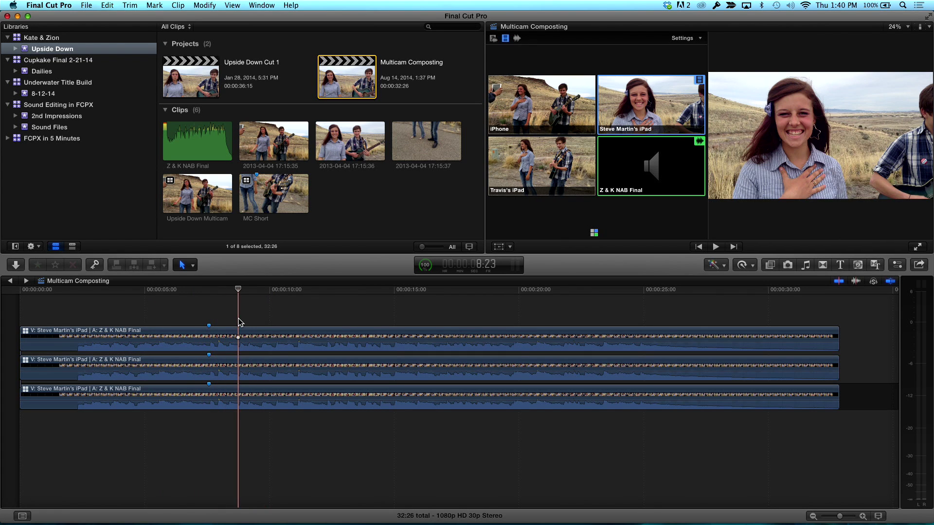
{"action": "left_click_drag", "start_coordinate": [230, 341], "coordinate": [224, 388]}
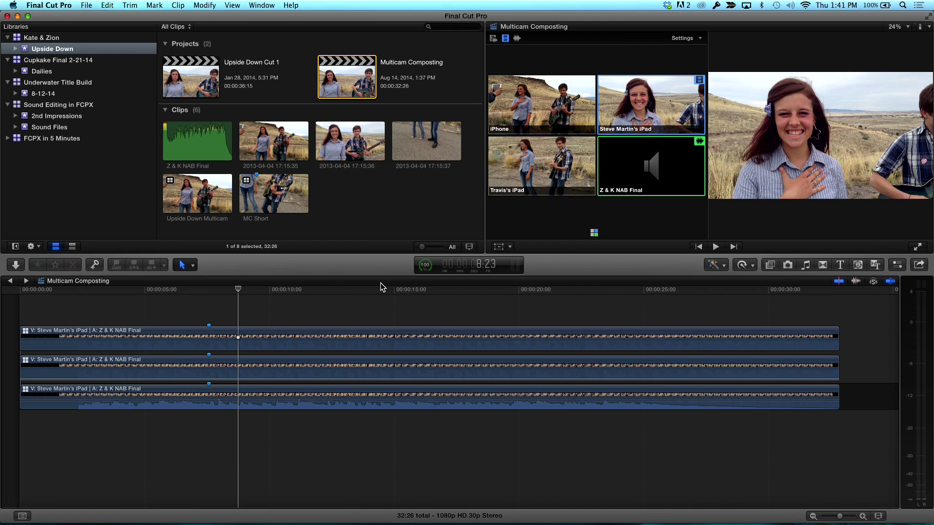
{"action": "left_click_drag", "start_coordinate": [237, 290], "coordinate": [165, 291]}
{"action": "key", "text": "ctrl+'"}
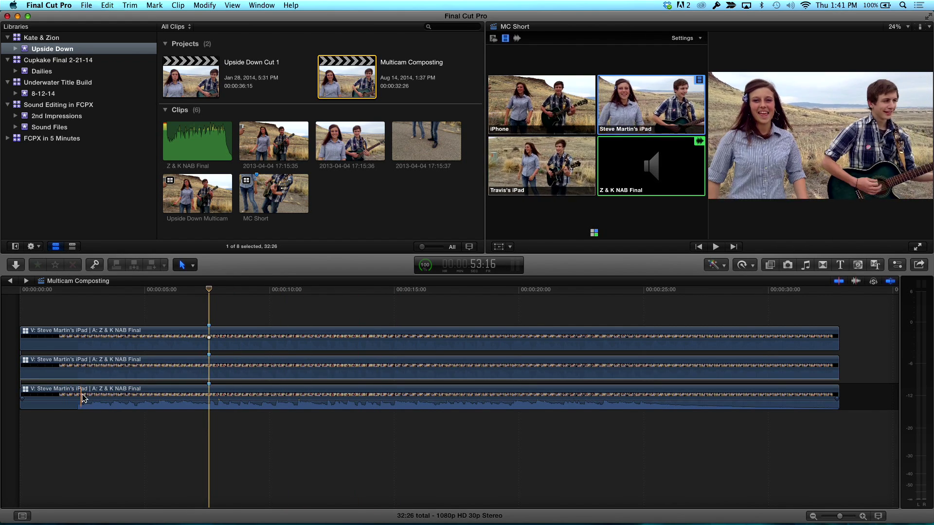
- Set the middle multicam copy's active video angle to iPhone
{"action": "left_click", "coordinate": [209, 366]}
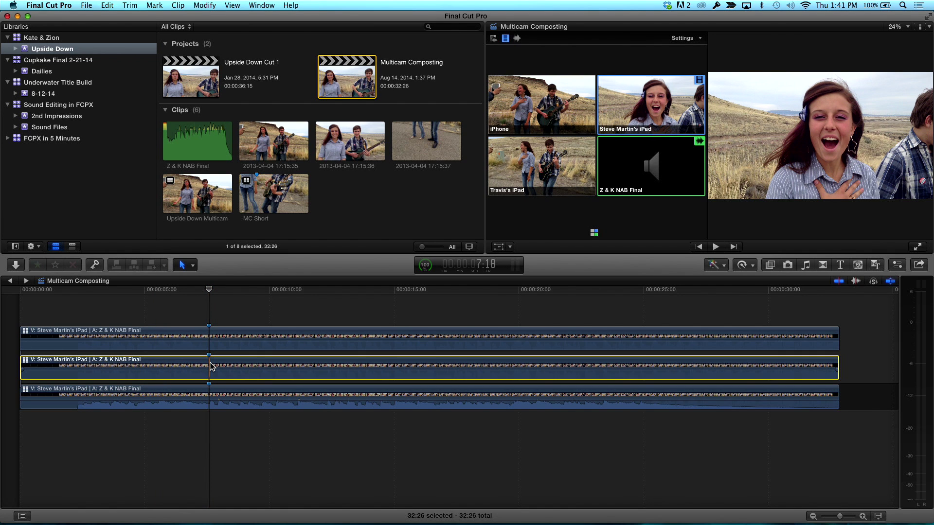
{"action": "right_click", "coordinate": [211, 366]}
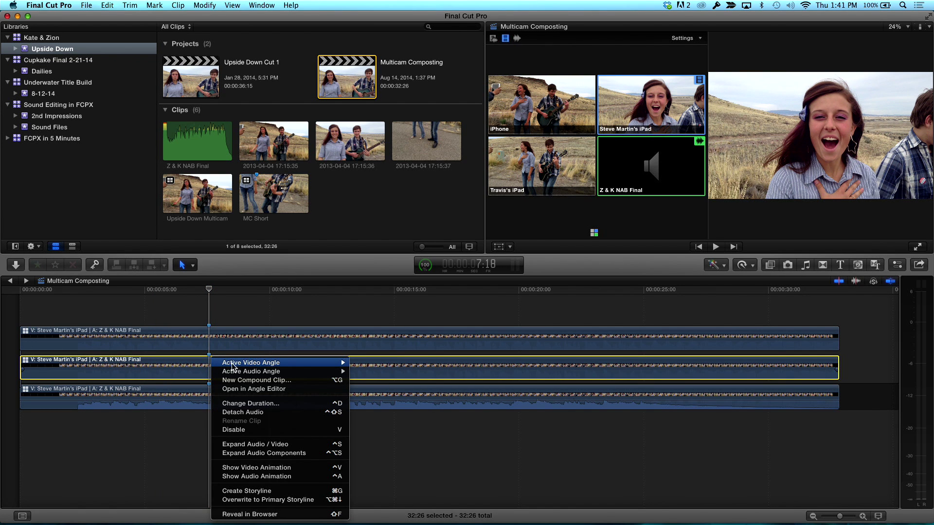
{"action": "mouse_move", "coordinate": [251, 372]}
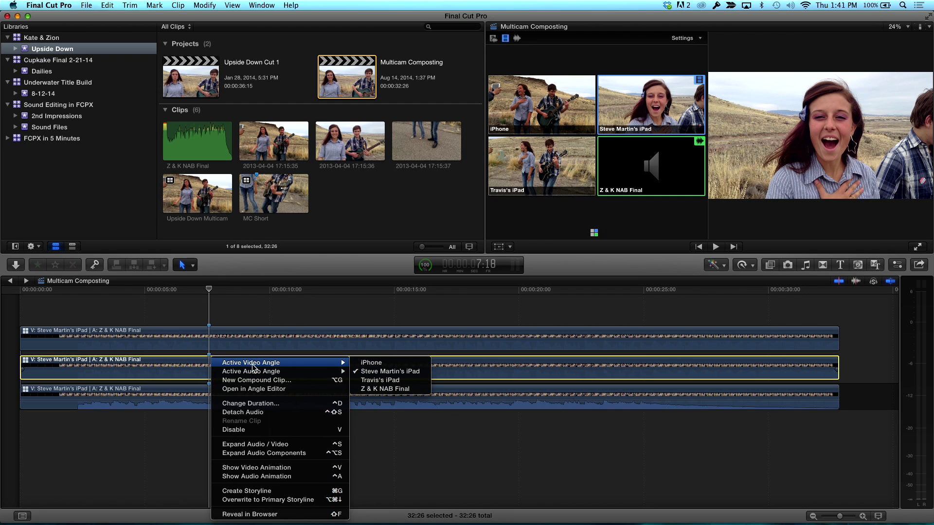
{"action": "left_click", "coordinate": [372, 364]}
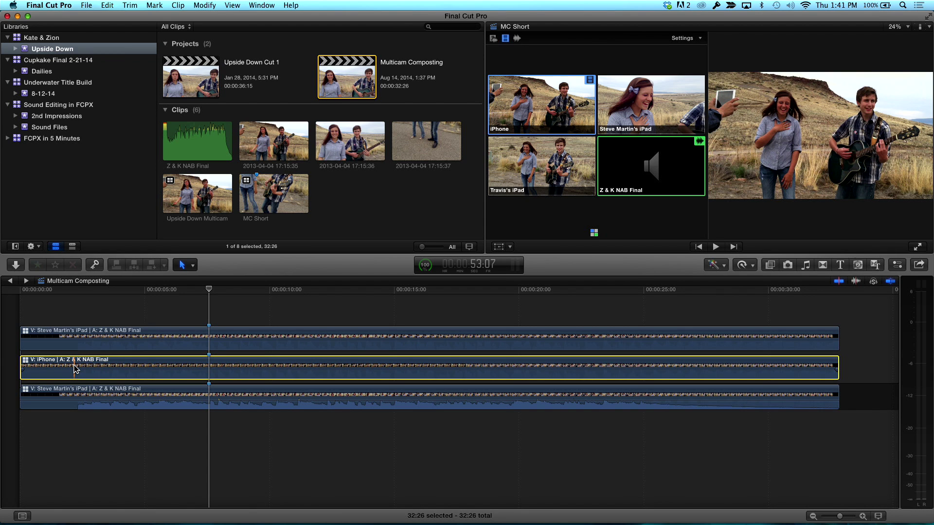
{"action": "left_click", "coordinate": [212, 345]}
{"action": "right_click", "coordinate": [213, 345]}
{"action": "mouse_move", "coordinate": [236, 349]}
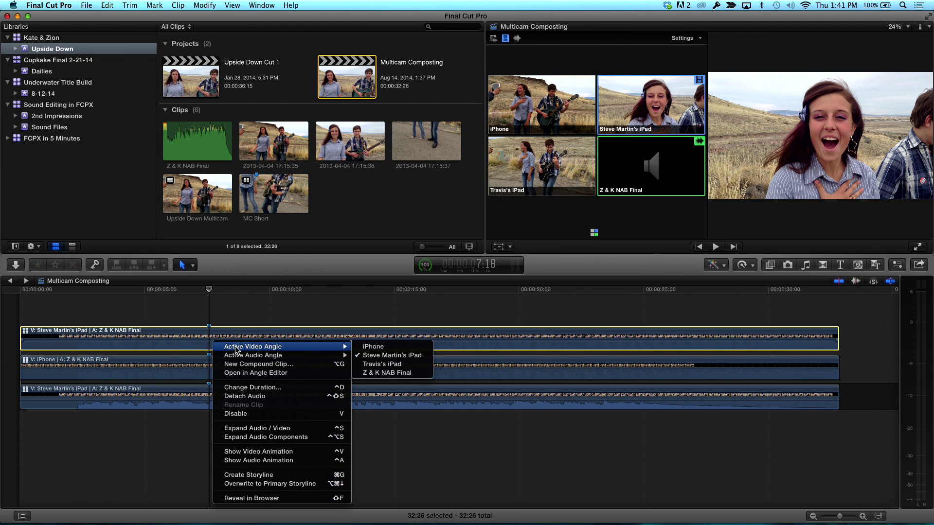
{"action": "left_click", "coordinate": [389, 366]}
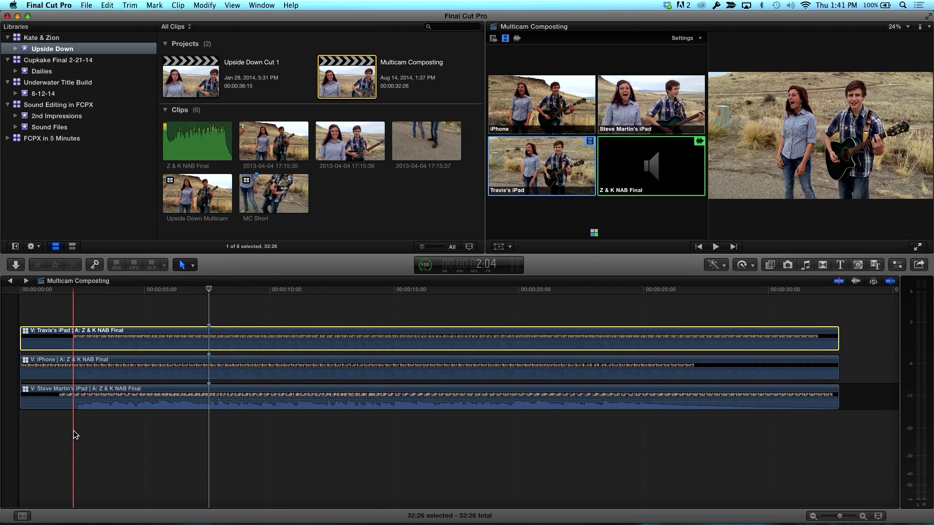
- Check each stacked clip's angle, then hide the Angle Viewer to enlarge the preview
{"action": "left_click", "coordinate": [78, 407]}
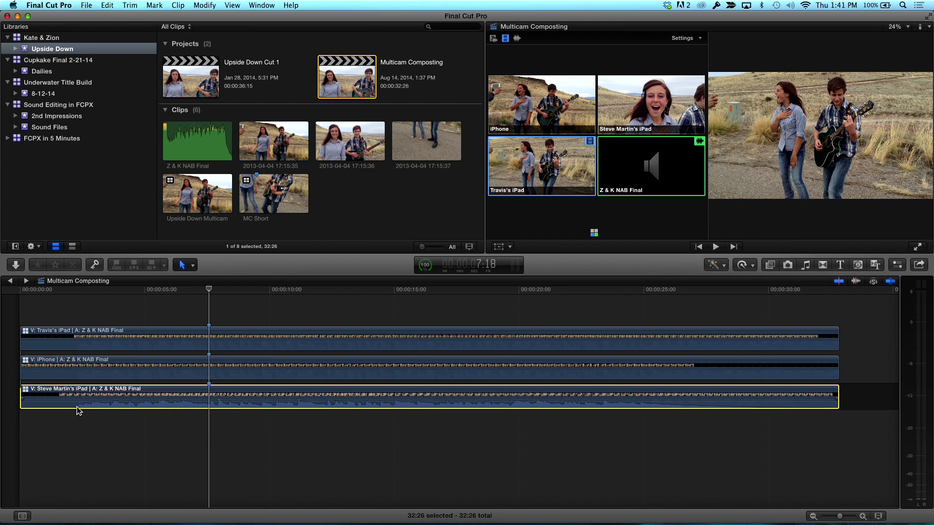
{"action": "left_click", "coordinate": [75, 376]}
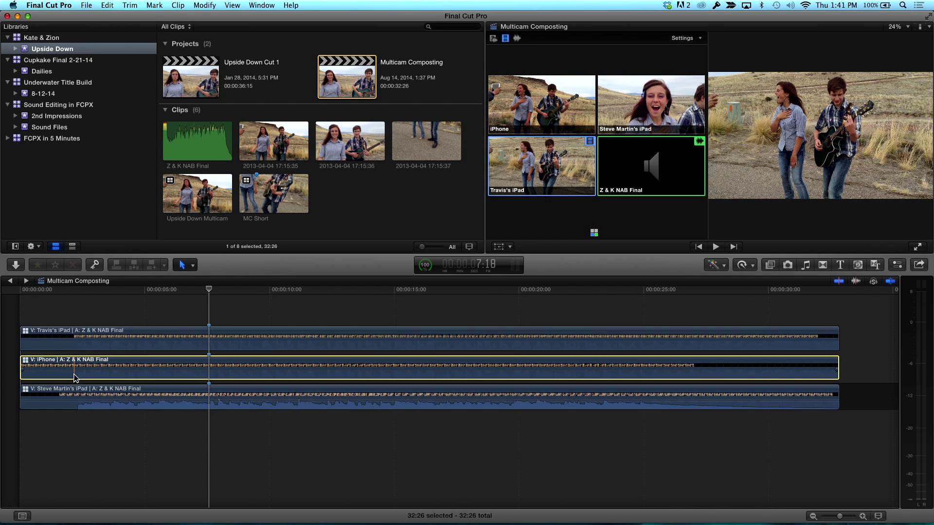
{"action": "left_click", "coordinate": [102, 344]}
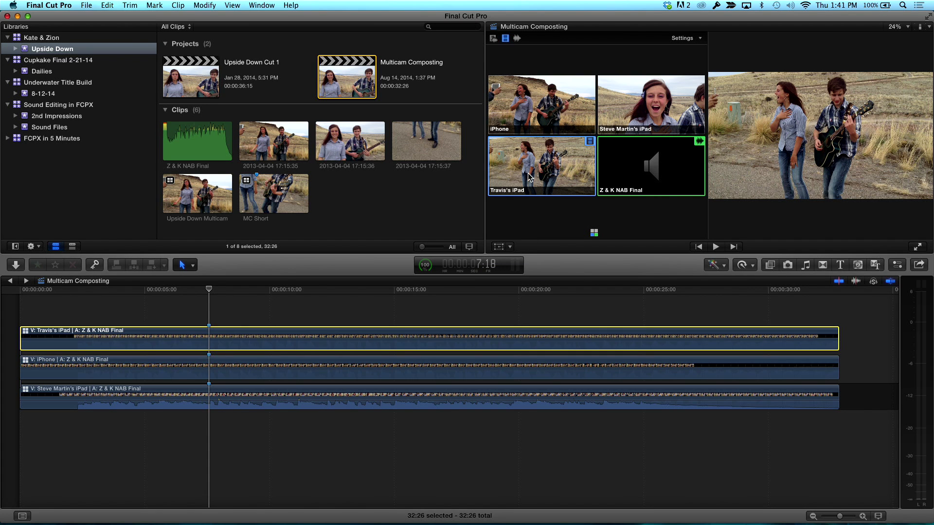
{"action": "key", "text": "super+shift+7"}
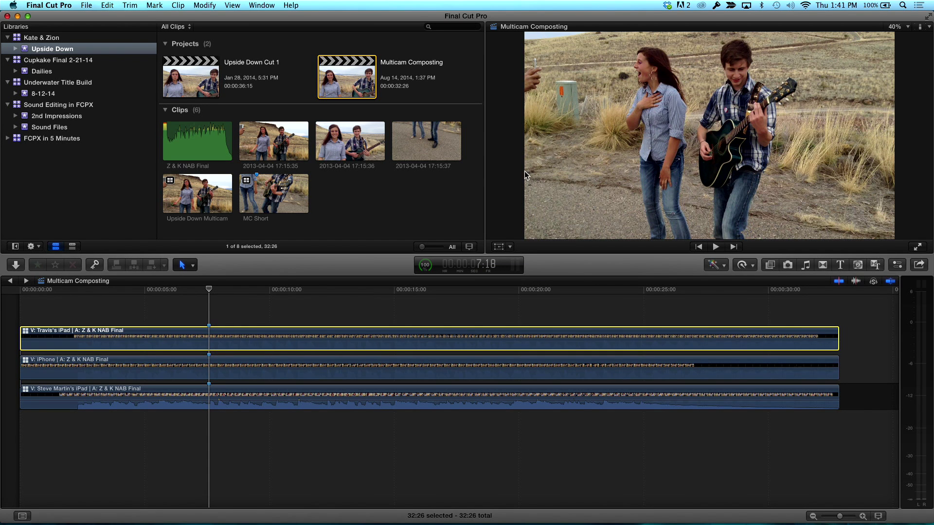
{"action": "left_click", "coordinate": [499, 247]}
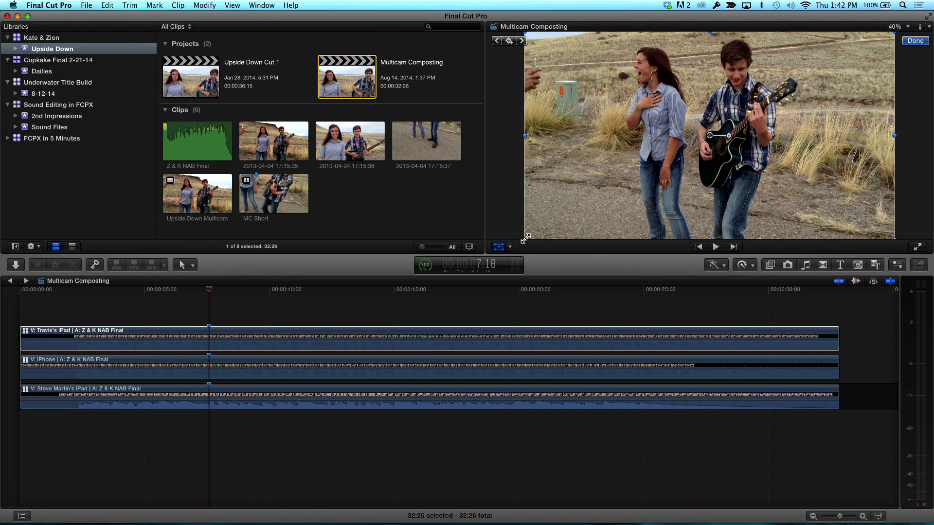
{"action": "left_click_drag", "start_coordinate": [534, 228], "coordinate": [612, 173]}
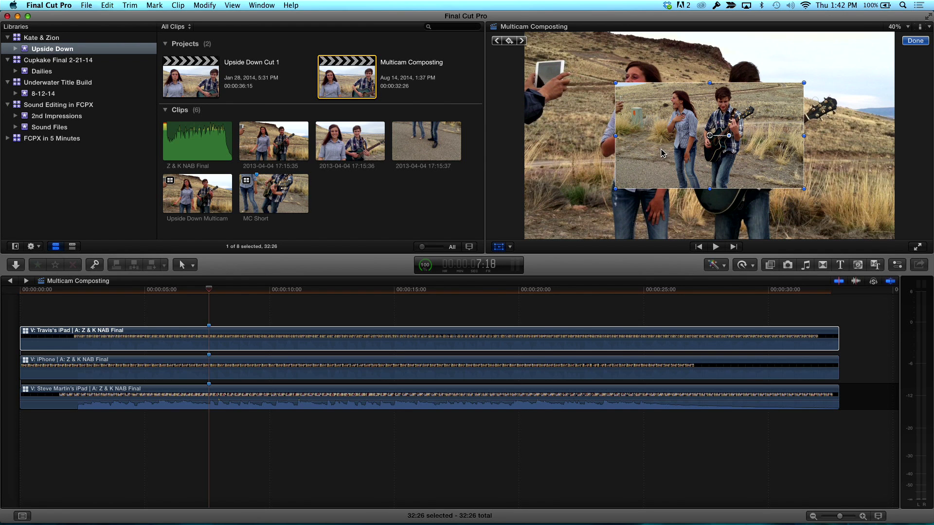
{"action": "left_click_drag", "start_coordinate": [661, 153], "coordinate": [571, 99]}
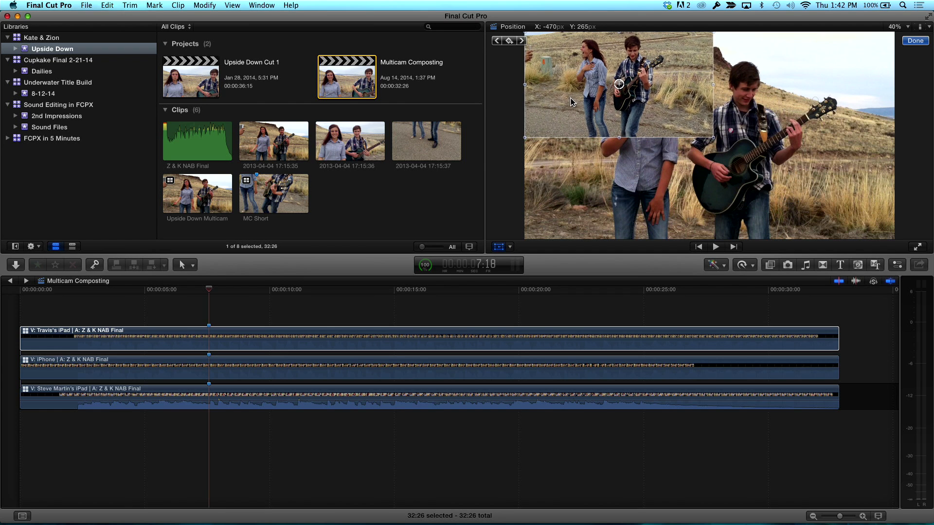
{"action": "left_click", "coordinate": [219, 369]}
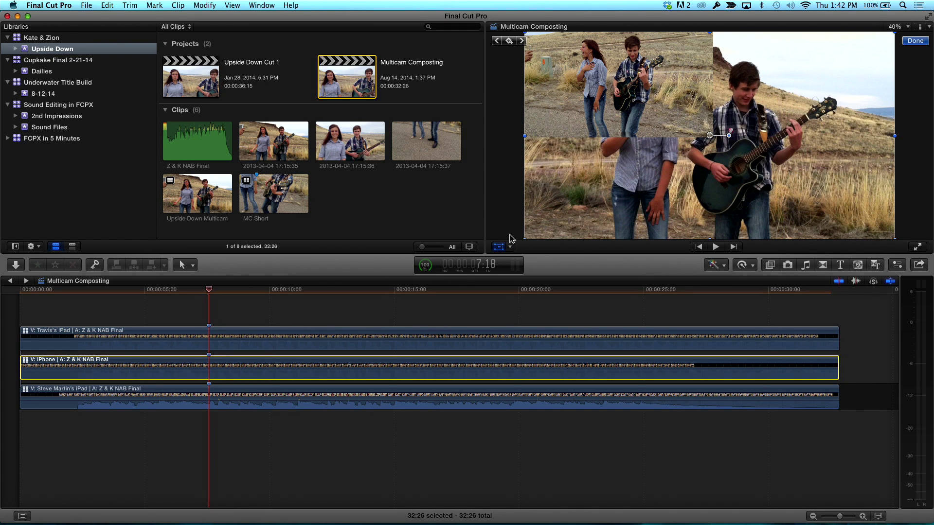
- Scale the iPhone clip to about 44% and place it in the lower-left corner
{"action": "left_click", "coordinate": [528, 240]}
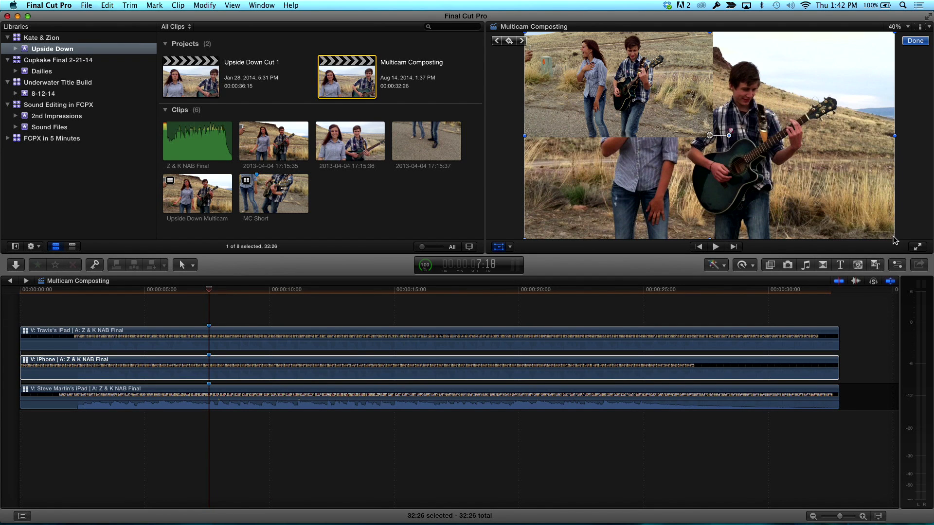
{"action": "left_click_drag", "start_coordinate": [863, 219], "coordinate": [676, 202]}
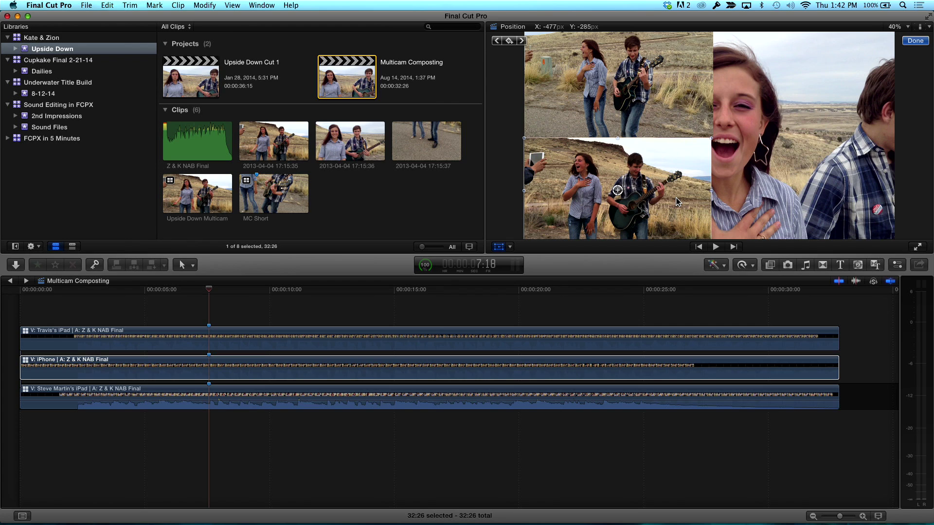
{"action": "left_click_drag", "start_coordinate": [677, 202], "coordinate": [679, 202]}
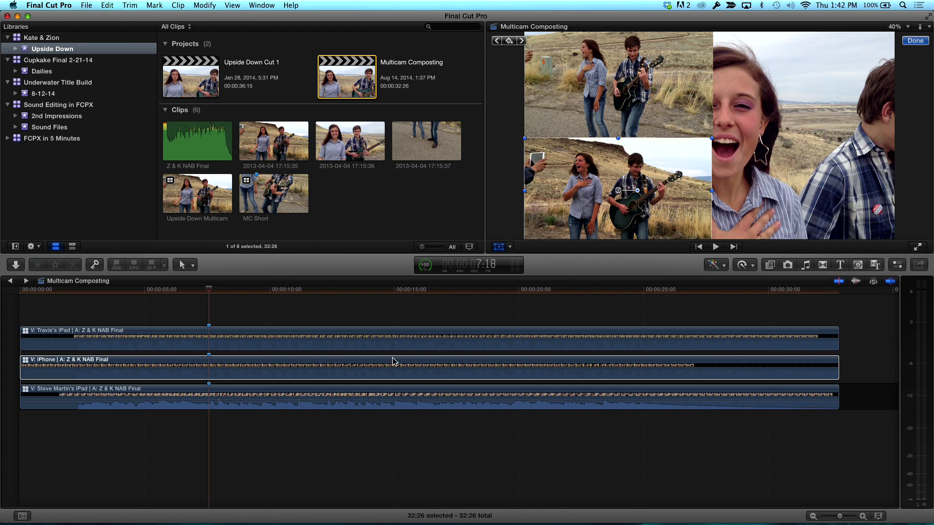
{"action": "left_click", "coordinate": [212, 407]}
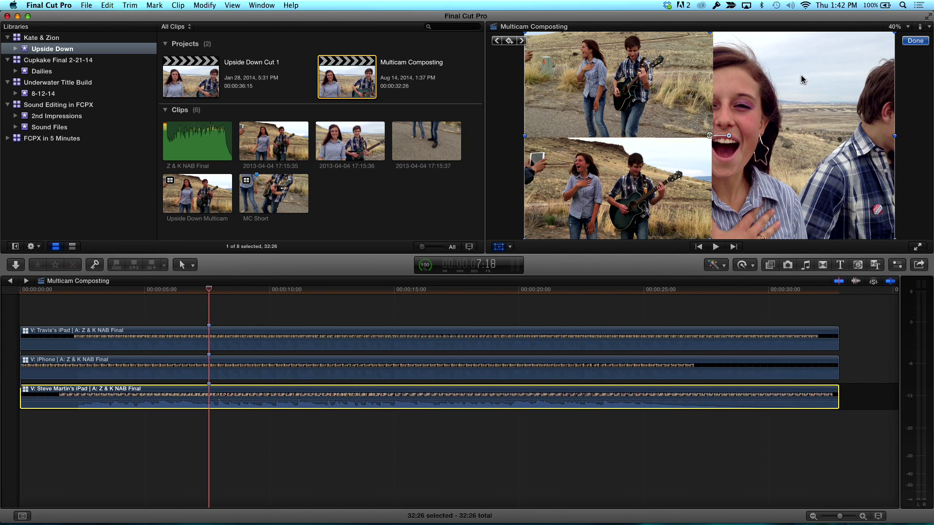
{"action": "left_click_drag", "start_coordinate": [756, 190], "coordinate": [835, 188]}
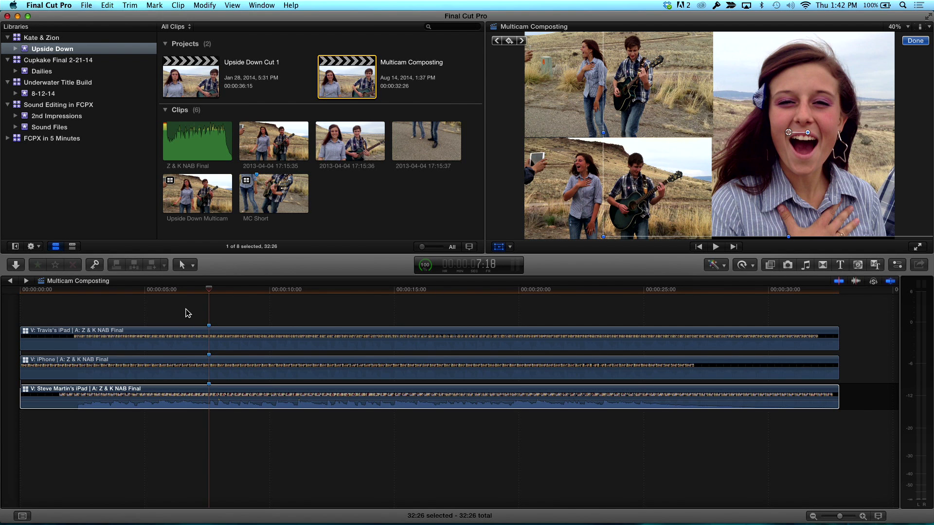
{"action": "left_click_drag", "start_coordinate": [211, 291], "coordinate": [120, 309]}
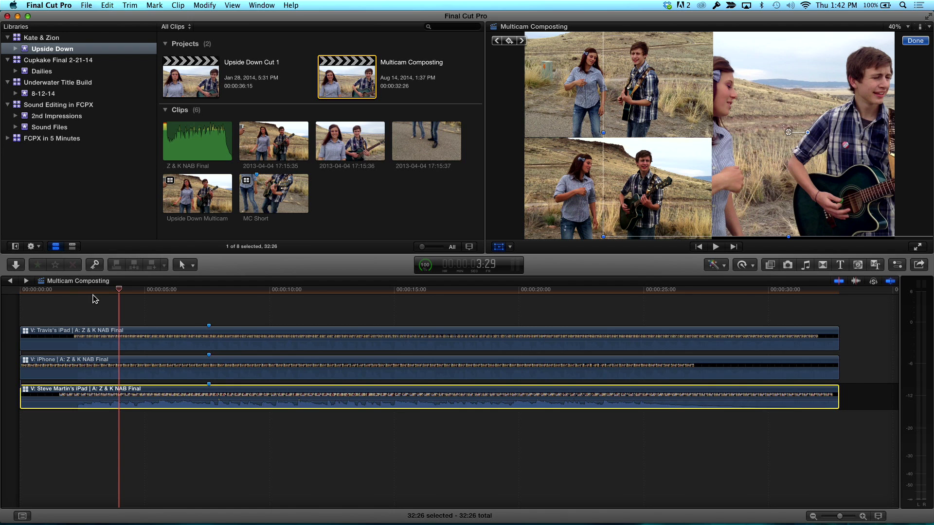
{"action": "left_click_drag", "start_coordinate": [787, 167], "coordinate": [829, 169]}
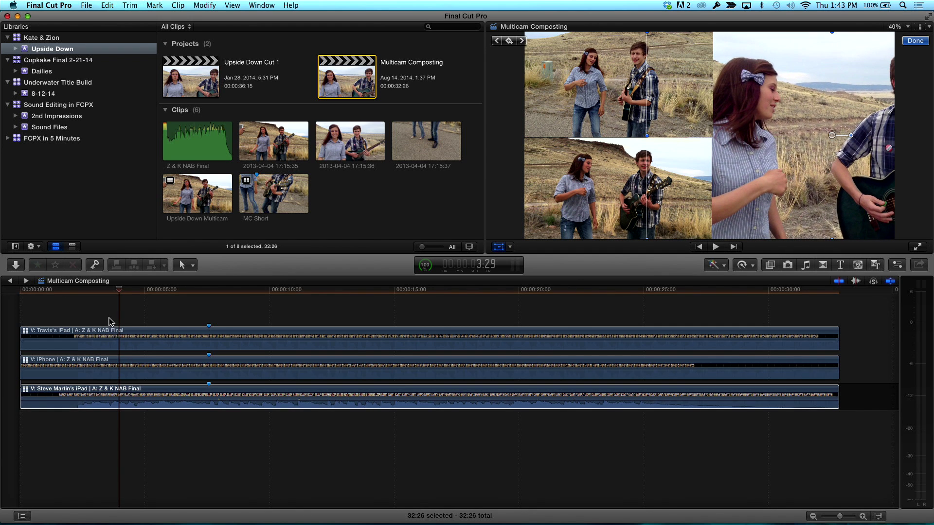
- Exit Transform and play the three-angle split-screen composite from around 3 seconds in
{"action": "left_click", "coordinate": [101, 292]}
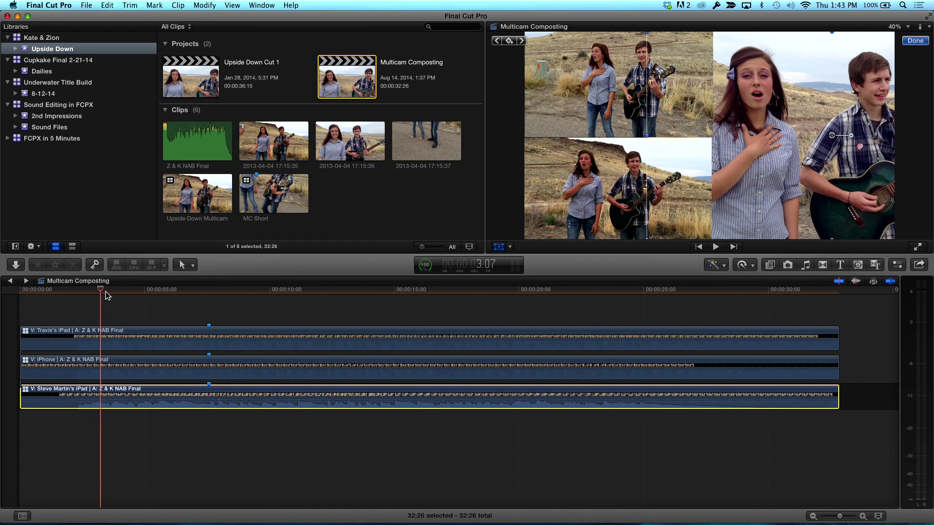
{"action": "left_click", "coordinate": [499, 247]}
{"action": "left_click_drag", "start_coordinate": [140, 291], "coordinate": [118, 297]}
{"action": "key", "text": "space"}
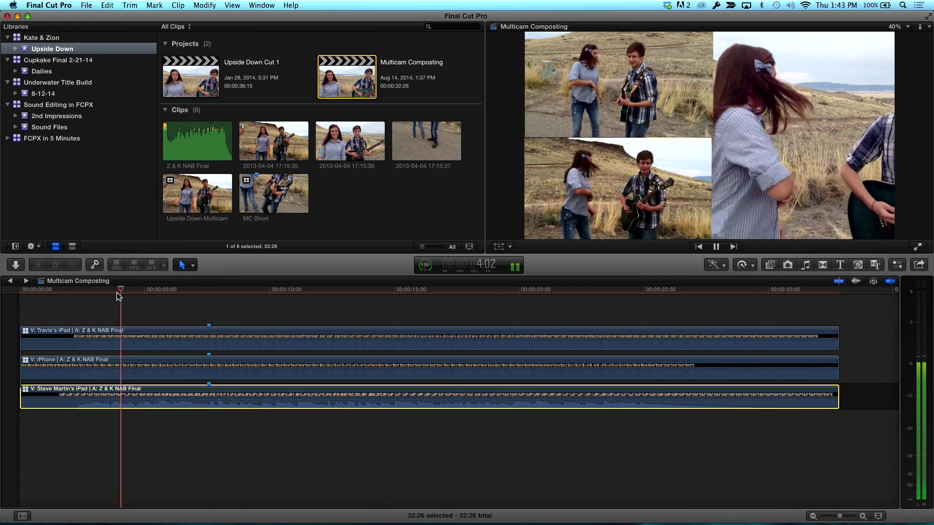